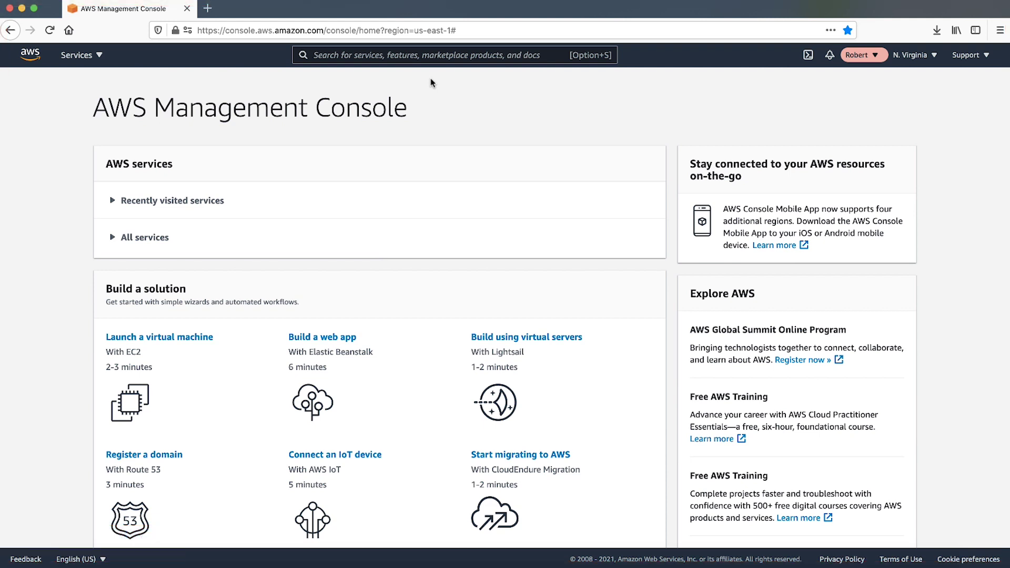
# Start a JSON inline policy for IAM user cross_account_user_example.
pyautogui.click(394, 57)
pyautogui.write('IAM')
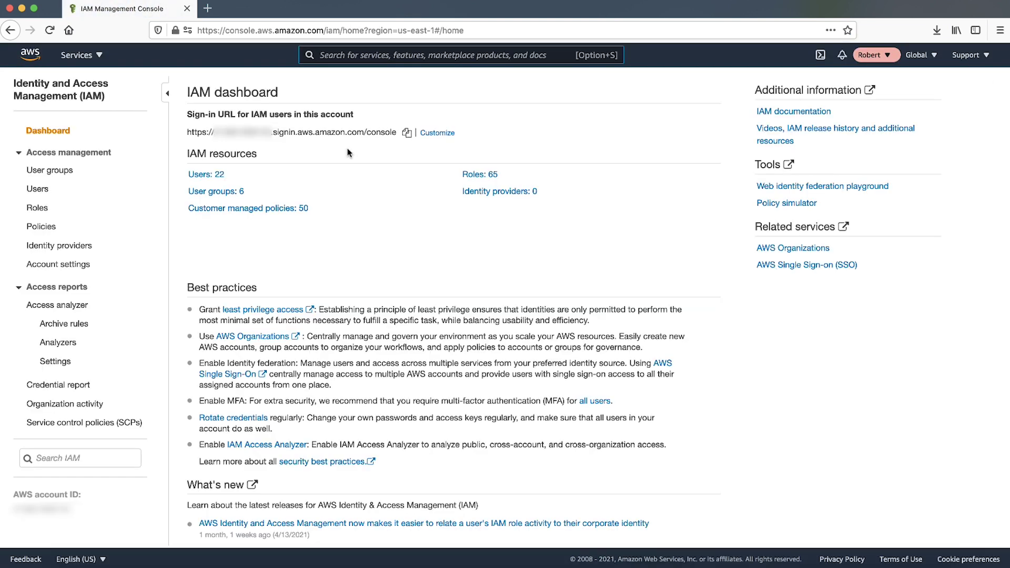
pyautogui.click(38, 188)
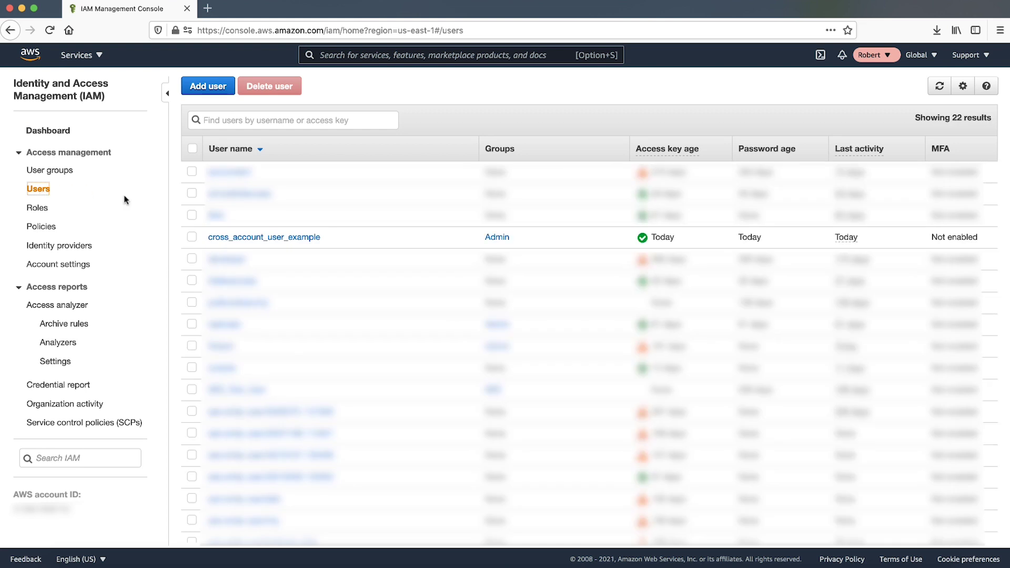
pyautogui.click(246, 237)
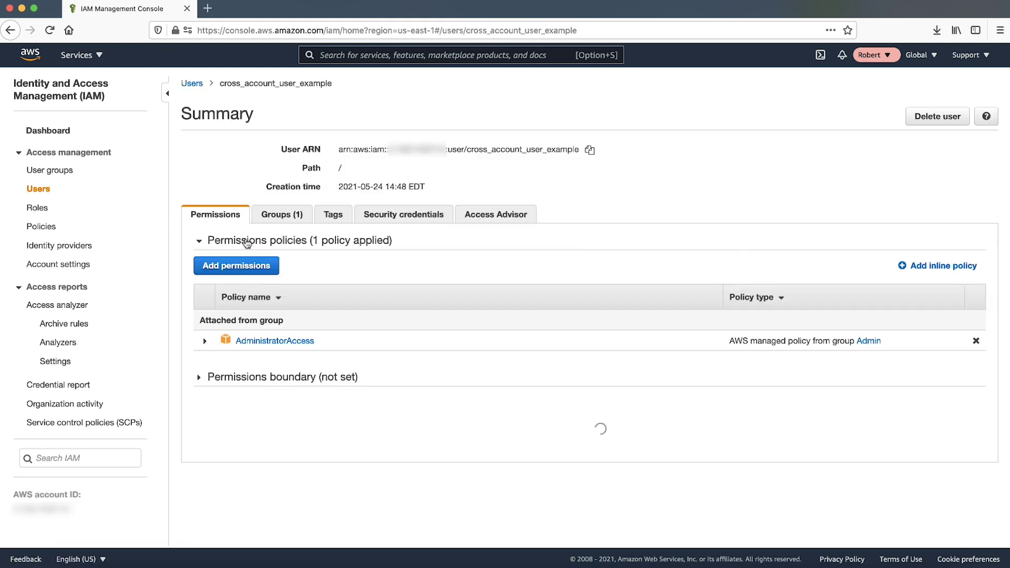
pyautogui.click(927, 266)
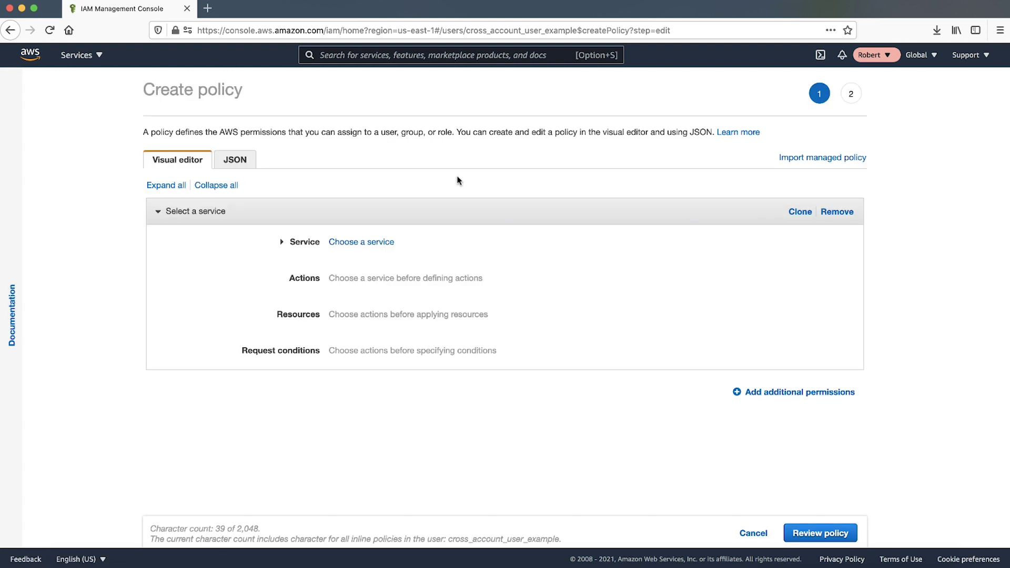
pyautogui.click(235, 159)
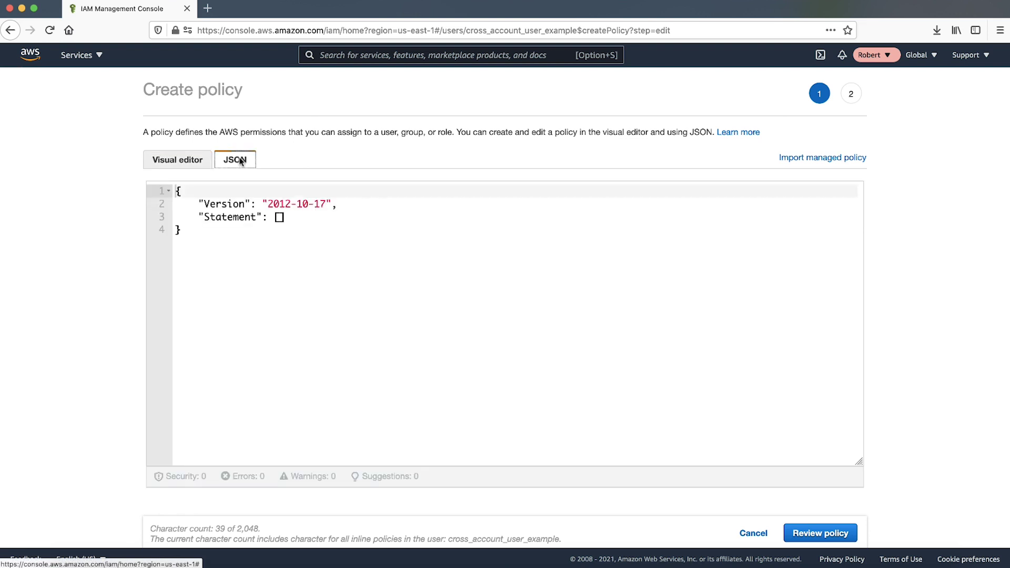
# Replace the default JSON with the s3:PutObject/PutObjectAcl policy for cross-account-sharing-example.
pyautogui.moveTo(176, 190); pyautogui.dragTo(180, 230)
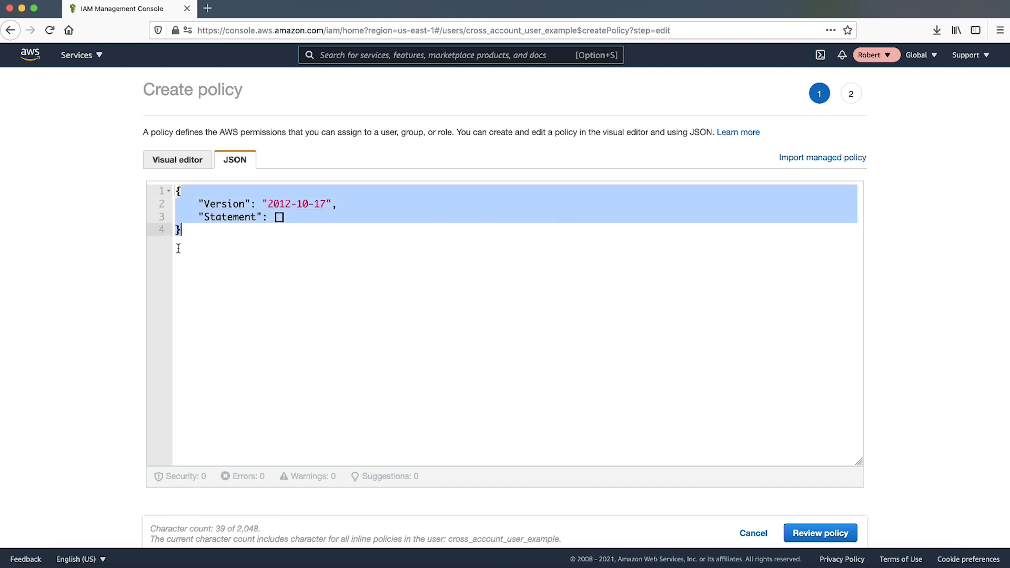
pyautogui.press('BackSpace')
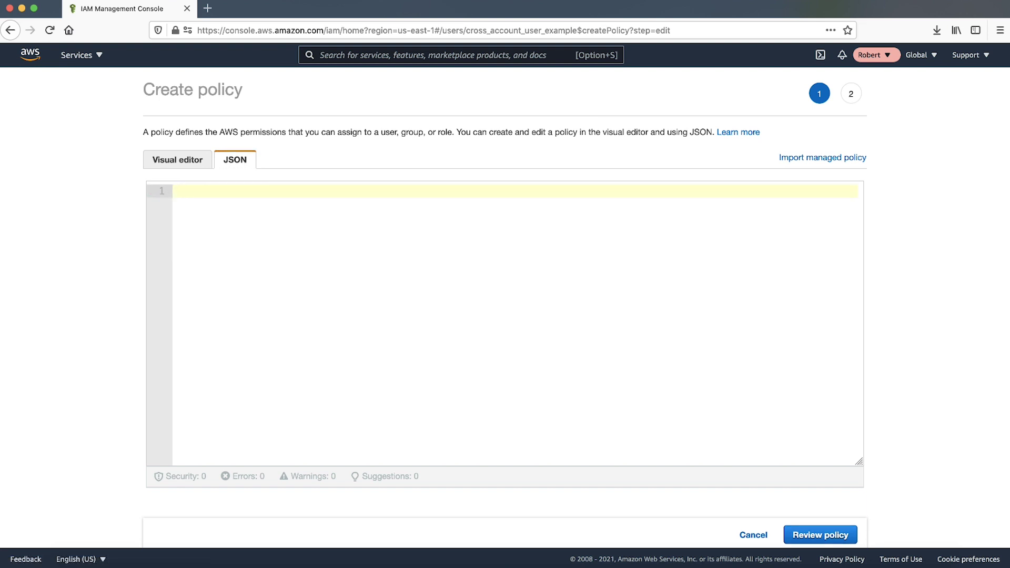
pyautogui.write('{     "Version": "2012-10-17",     "Statement": [         {             "Effect": "Allow",             "Action": [                 "s3:PutObject",                 "s3:PutObjectAcl"             ],             "Resource": [                 "arn:aws:s3:::cross-account-sharing-example",                 "arn:aws:s3:::cross-account-sharing-example/*"             ]         }     ] }')
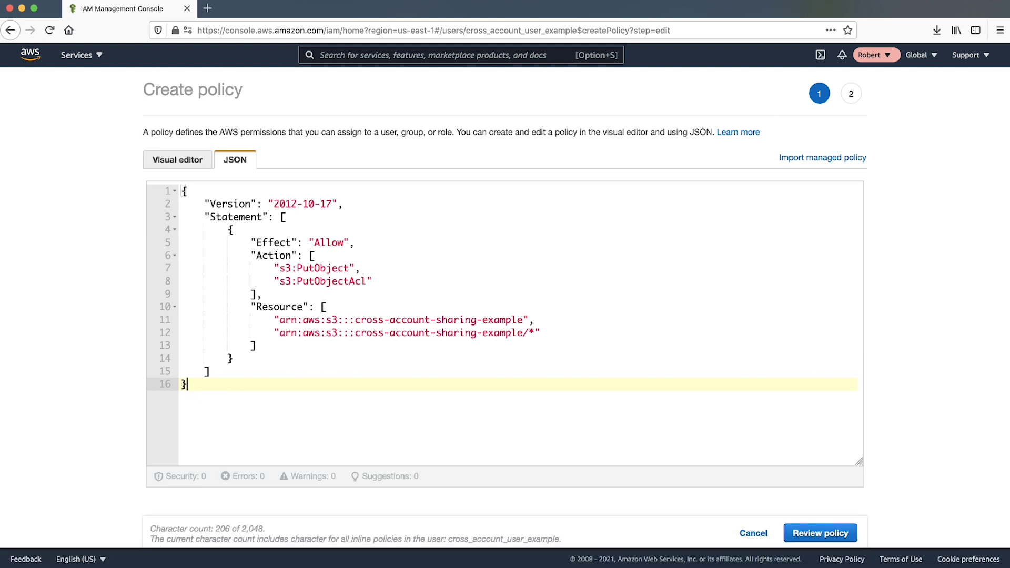
# Review and create the inline policy named cross_account_user_test.
pyautogui.click(820, 534)
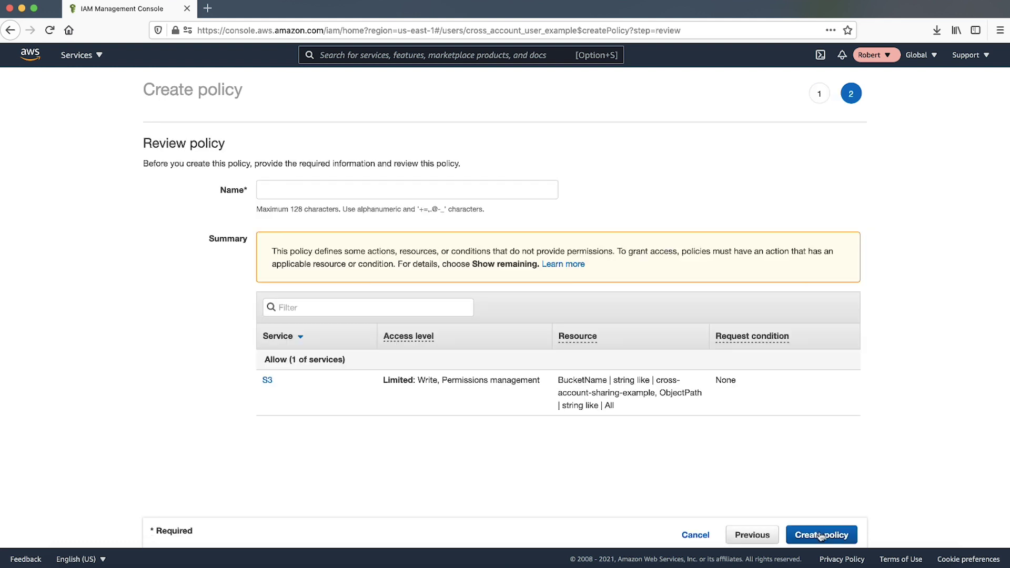
pyautogui.click(316, 190)
pyautogui.write('cross_account_user_test')
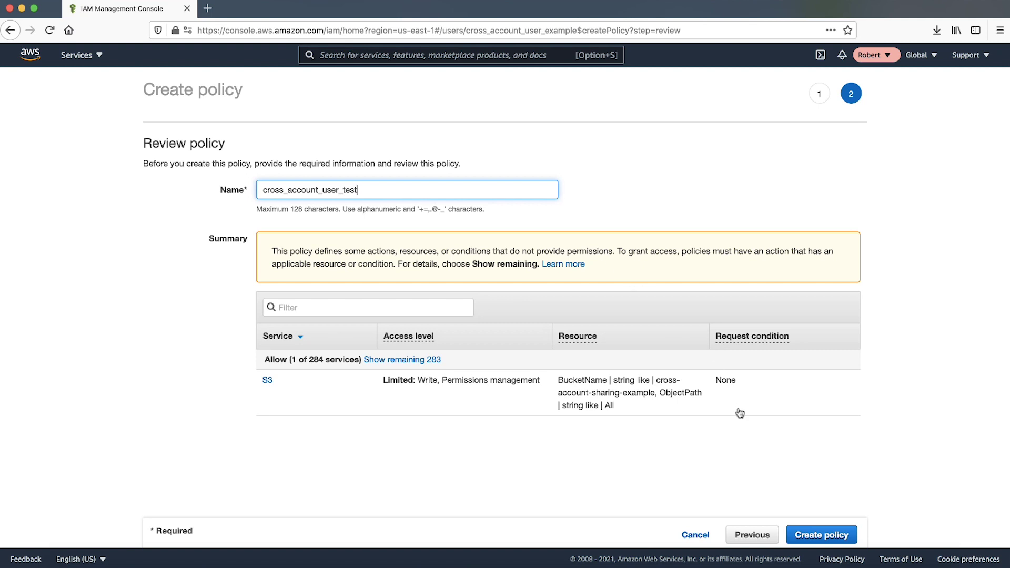
pyautogui.click(820, 536)
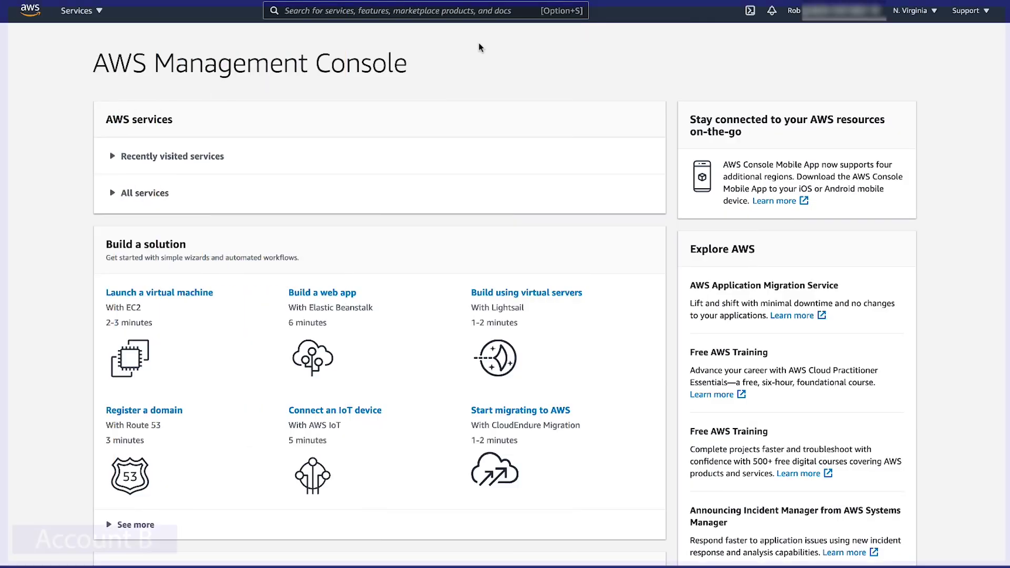
# In account B's S3, edit the bucket policy of cross-account-sharing-example.
pyautogui.click(420, 11)
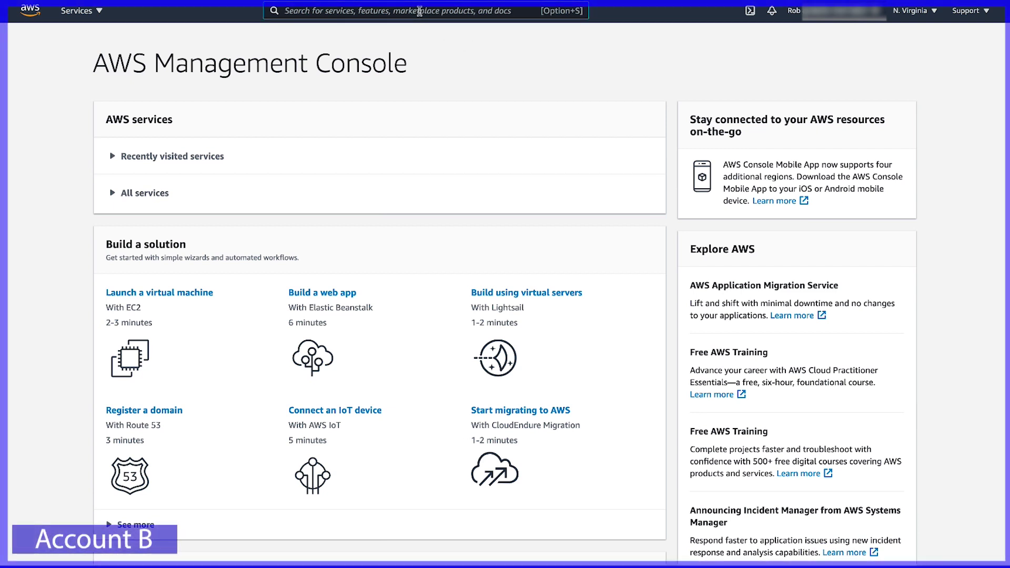
pyautogui.write('S3')
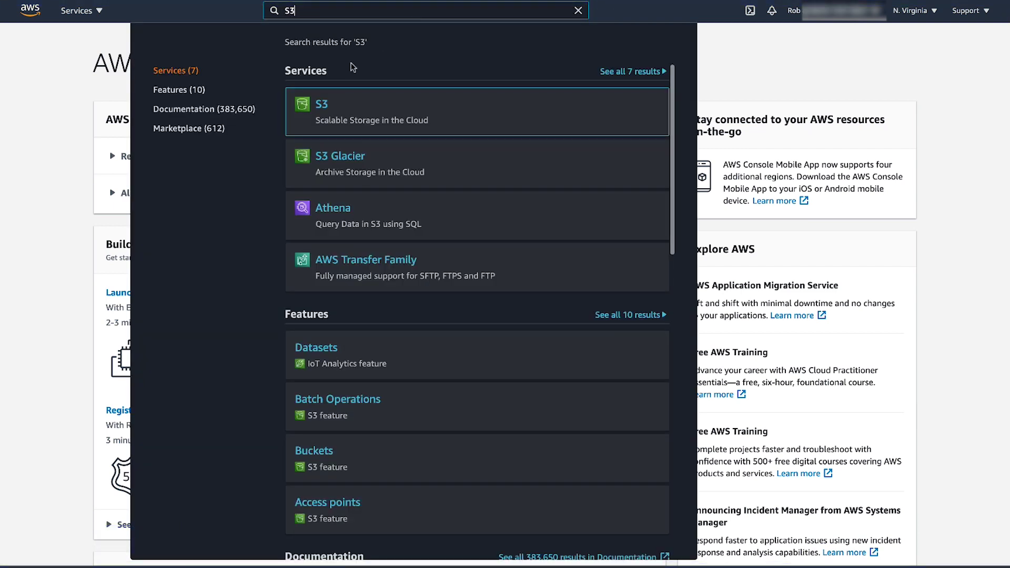
pyautogui.click(320, 109)
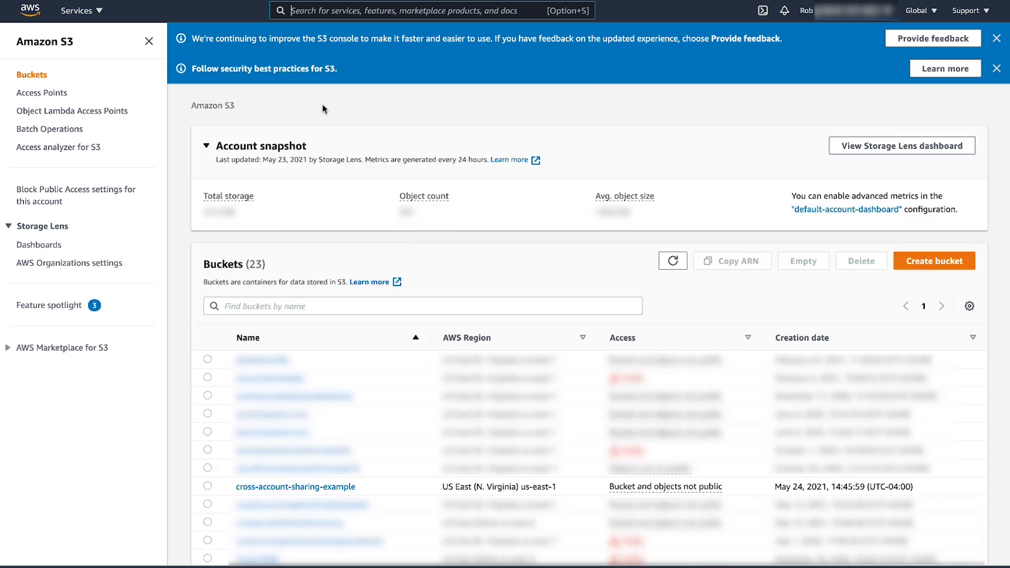
pyautogui.click(292, 487)
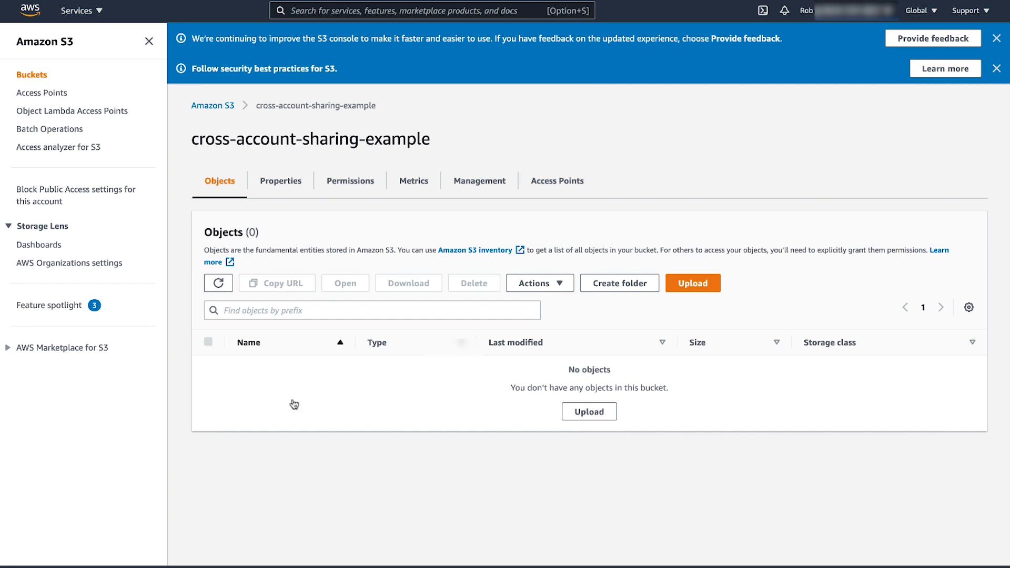
pyautogui.click(353, 181)
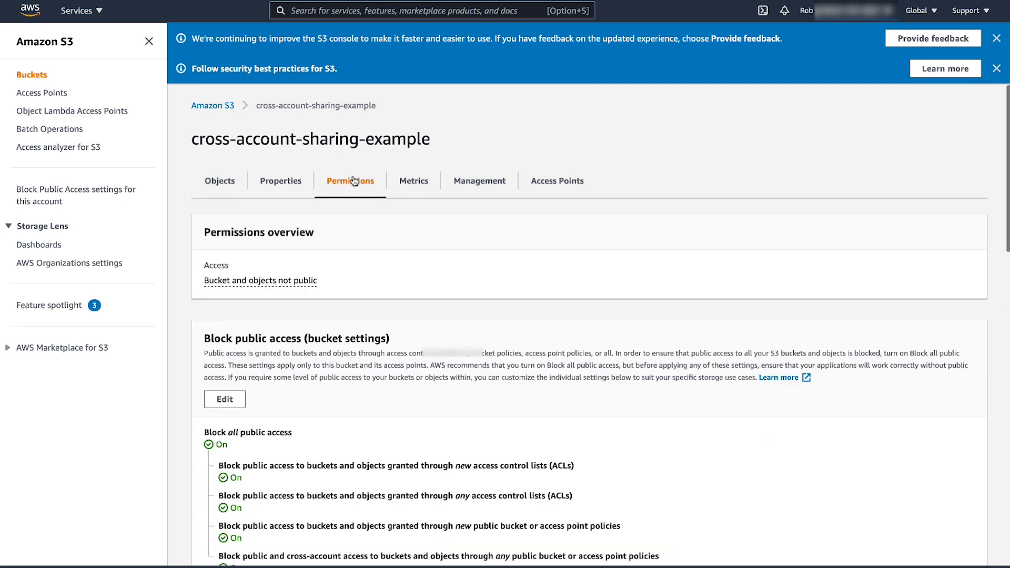
pyautogui.scroll(-5, 422, 252)
pyautogui.scroll(-5, 422, 251)
pyautogui.scroll(-2, 422, 252)
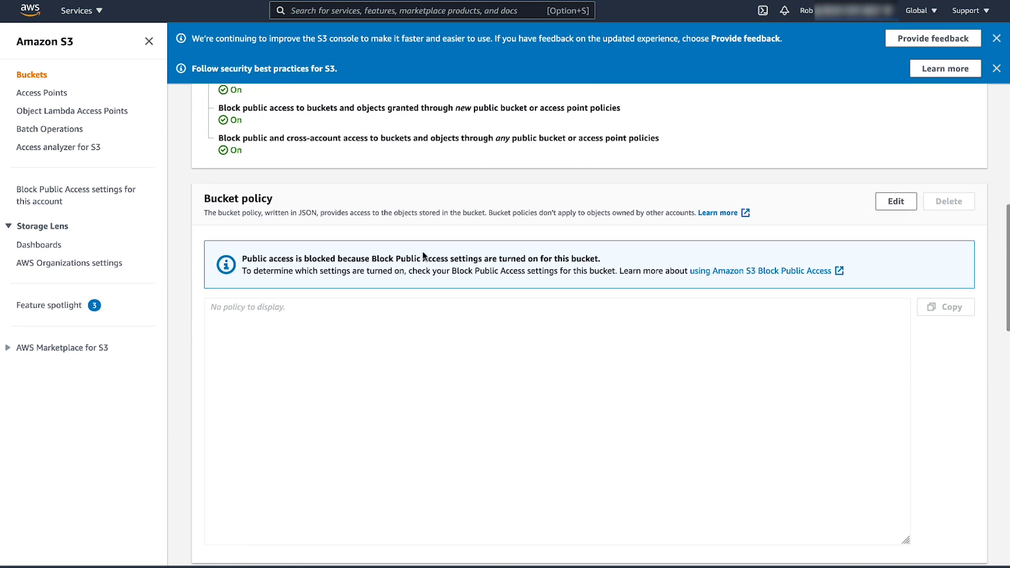
pyautogui.click(896, 202)
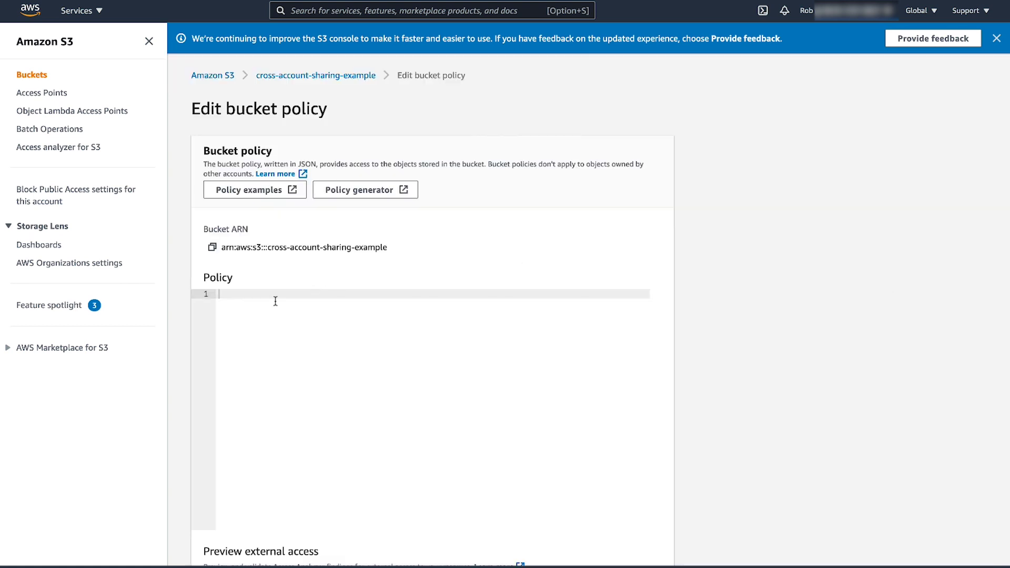
# Paste the DelegateS3Access bucket policy into the editor and save it.
pyautogui.click(269, 297)
pyautogui.hotkey('ctrl', 'v')
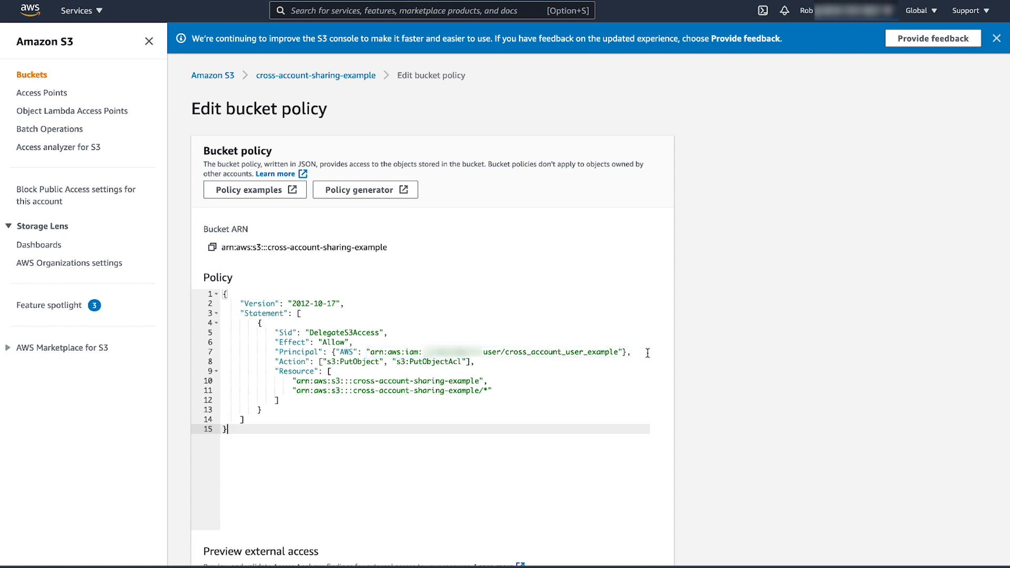
pyautogui.scroll(-5, 647, 356)
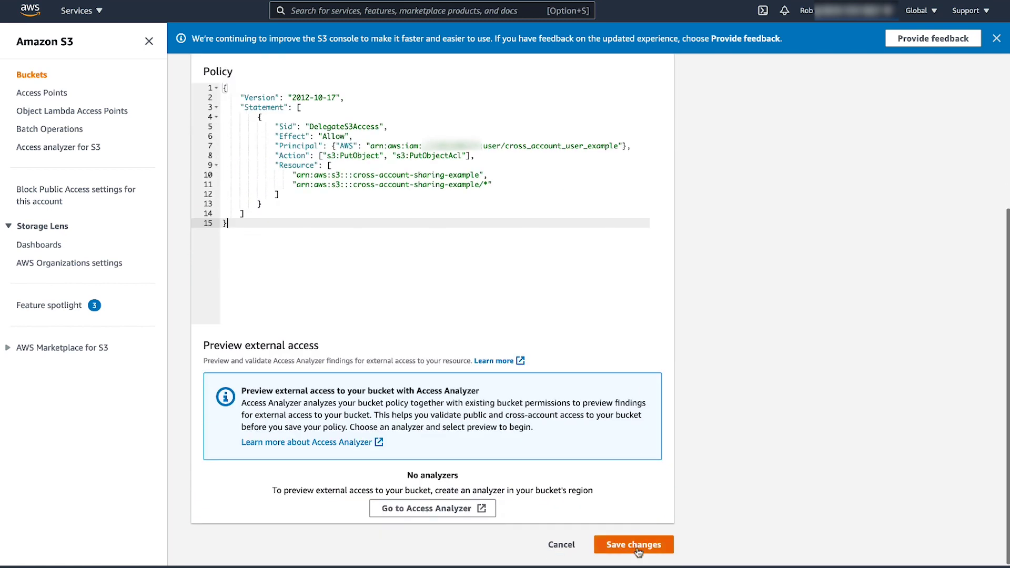
pyautogui.click(634, 545)
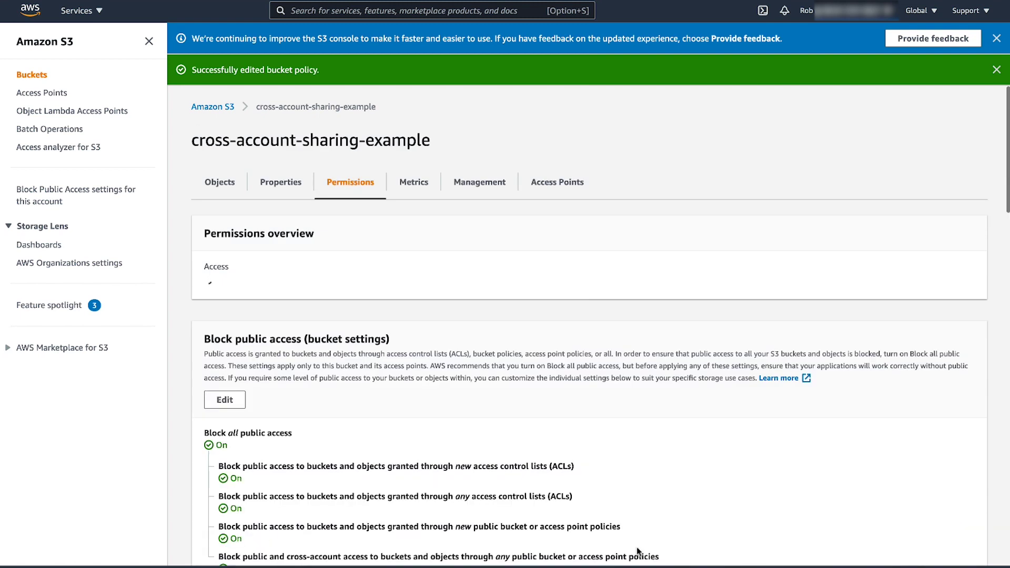